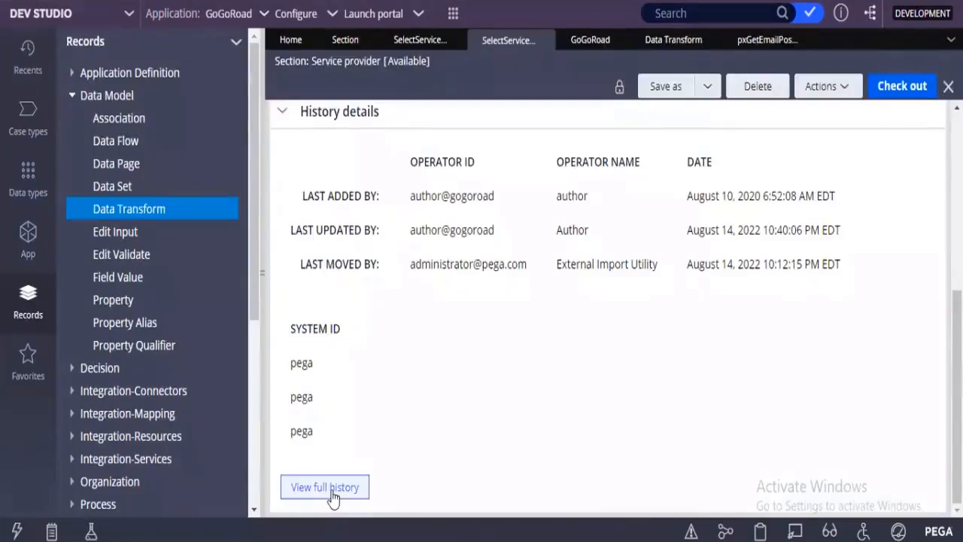
Step: Review the Service provider section's full history for all versions and view an earlier snapshot, closing it without restoring
{"action": "left_click", "coordinate": [332, 493]}
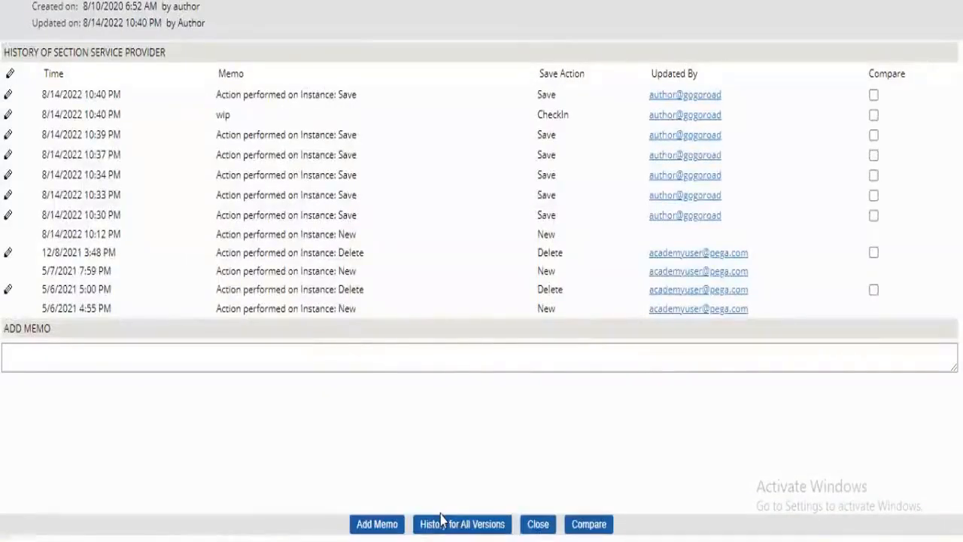
{"action": "left_click", "coordinate": [443, 519]}
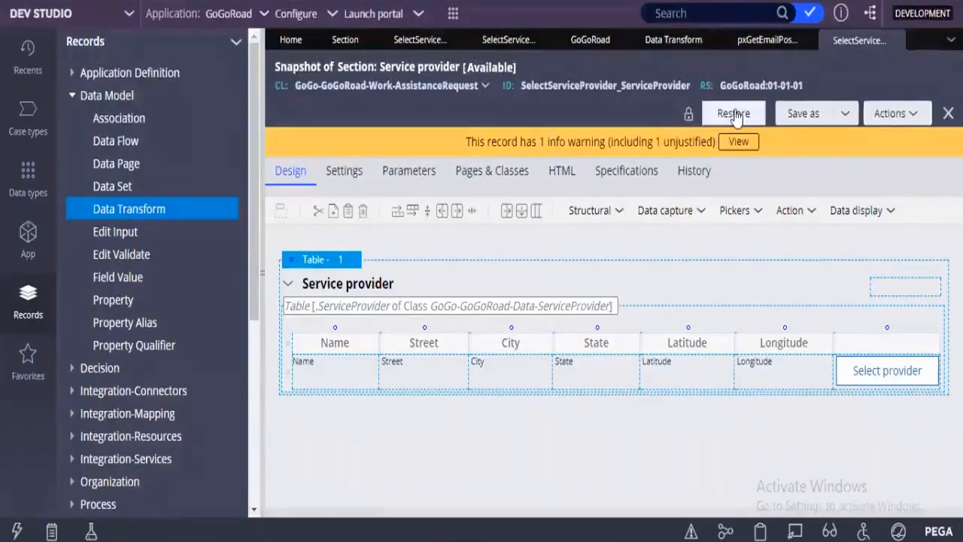
{"action": "left_click", "coordinate": [895, 41]}
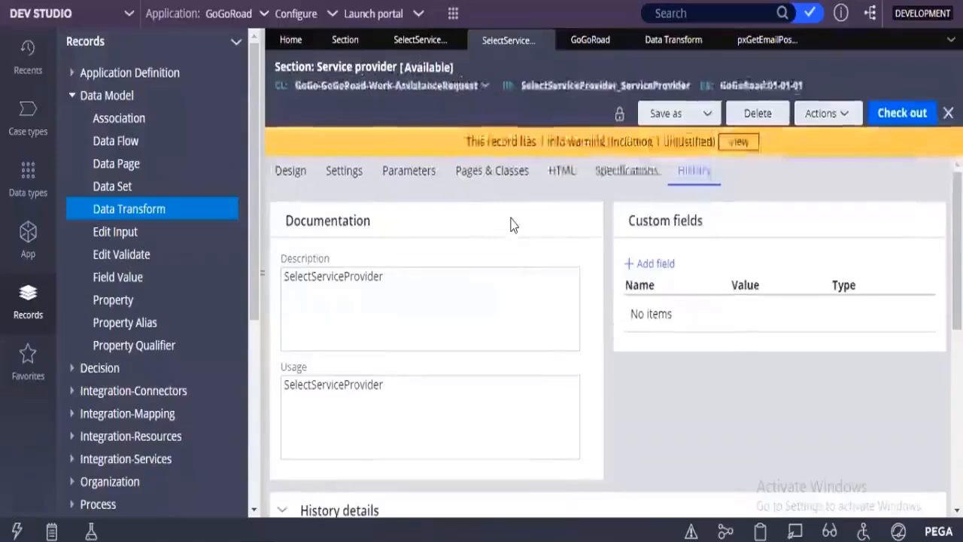
Step: Examine the Use check-out option in the GoGoRoad ruleset's security settings, comparing it with the Service provider section's check-out availability
{"action": "left_click", "coordinate": [589, 41]}
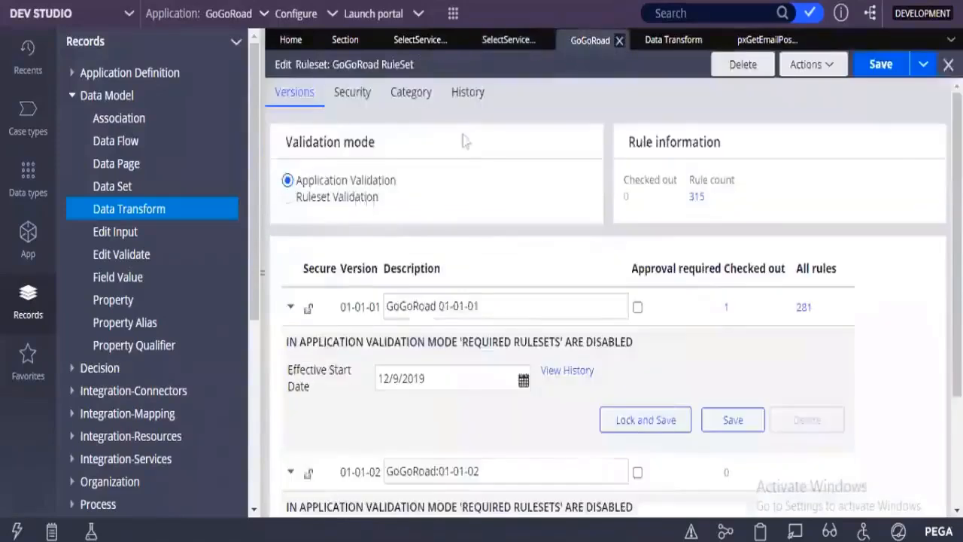
{"action": "left_click", "coordinate": [353, 96]}
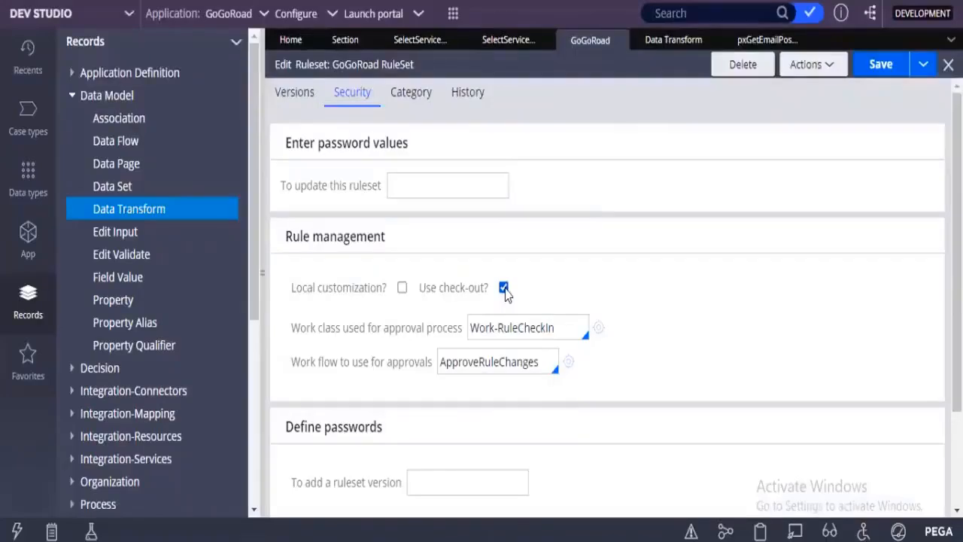
{"action": "left_click", "coordinate": [508, 42]}
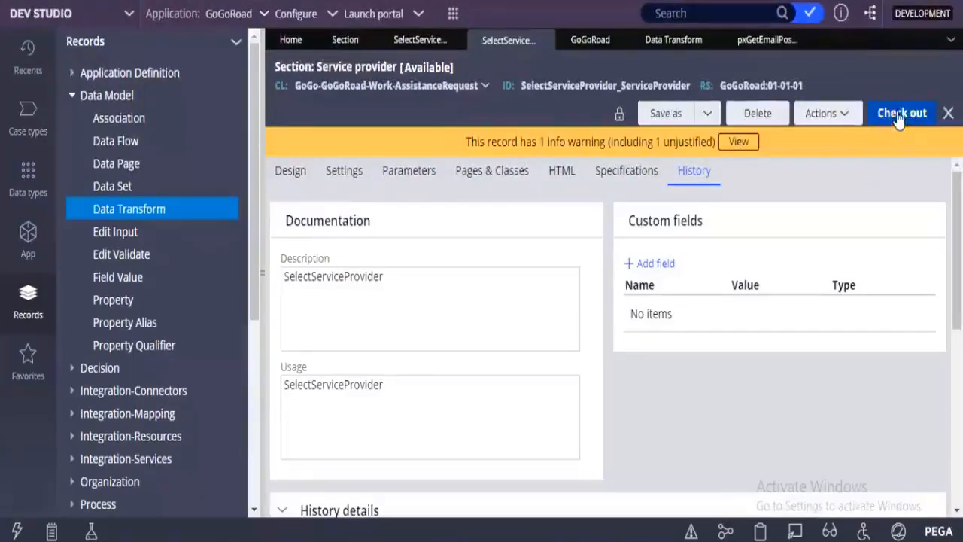
{"action": "left_click", "coordinate": [590, 44]}
{"action": "left_click", "coordinate": [506, 291]}
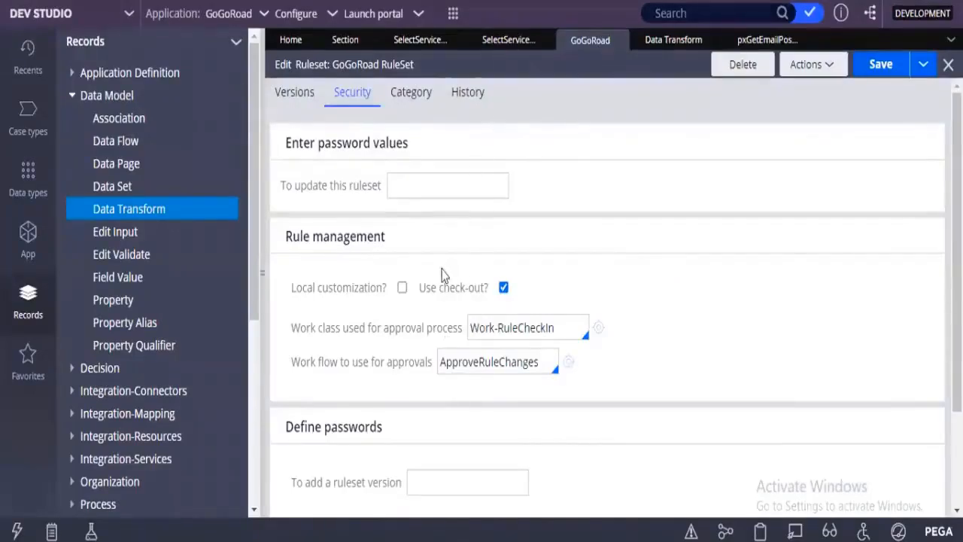
{"action": "left_click_drag", "start_coordinate": [426, 288], "coordinate": [480, 288]}
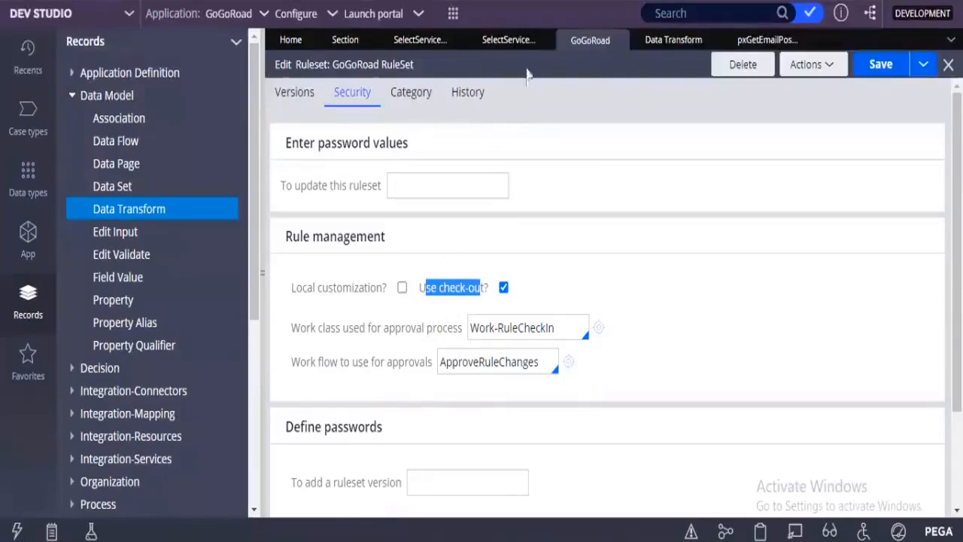
Step: Check out the Service provider section and delete its table layout, narrowing the records explorer to widen the work area
{"action": "left_click", "coordinate": [510, 41]}
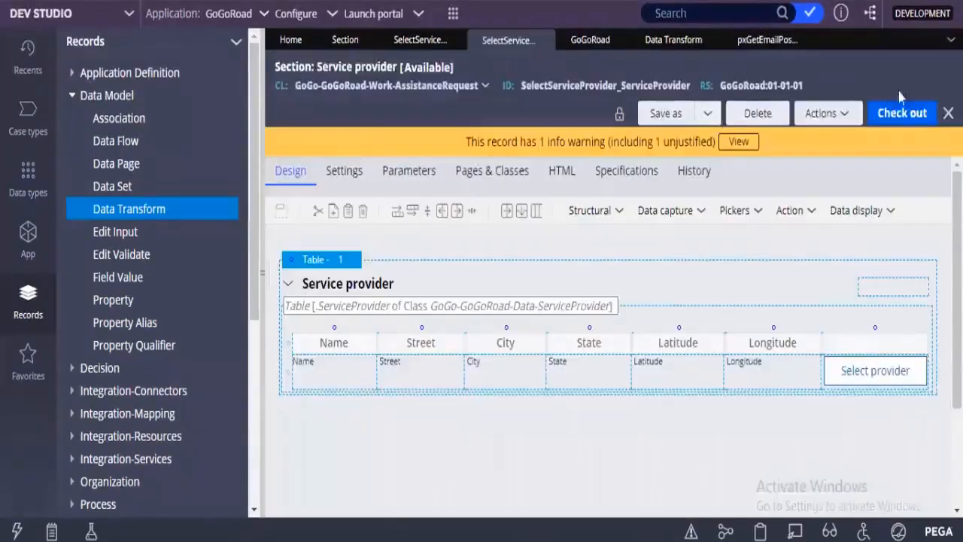
{"action": "left_click", "coordinate": [896, 121]}
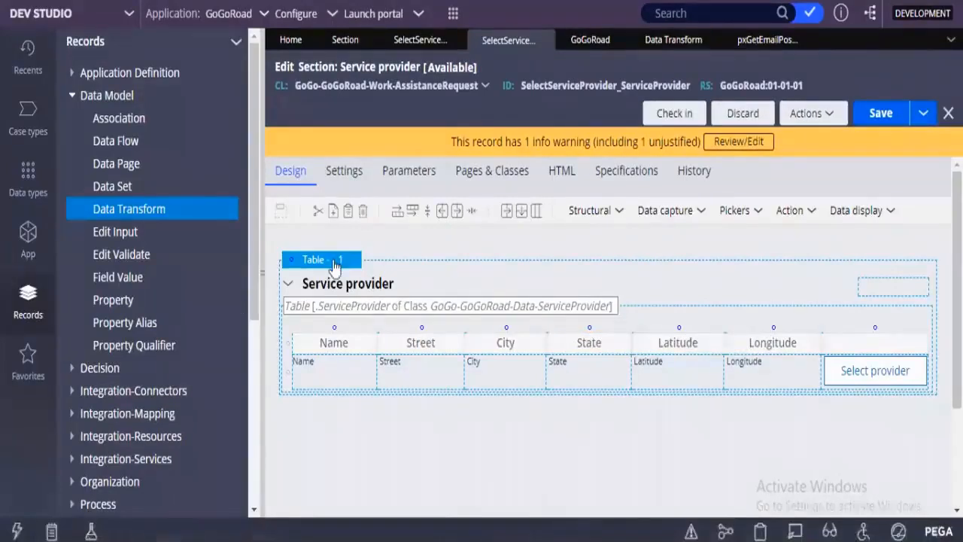
{"action": "right_click", "coordinate": [335, 263]}
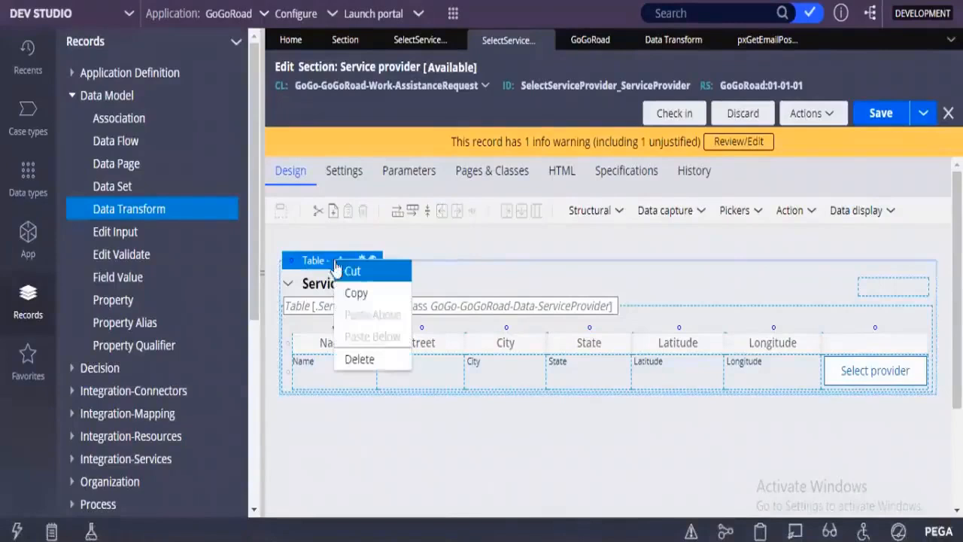
{"action": "left_click", "coordinate": [352, 360]}
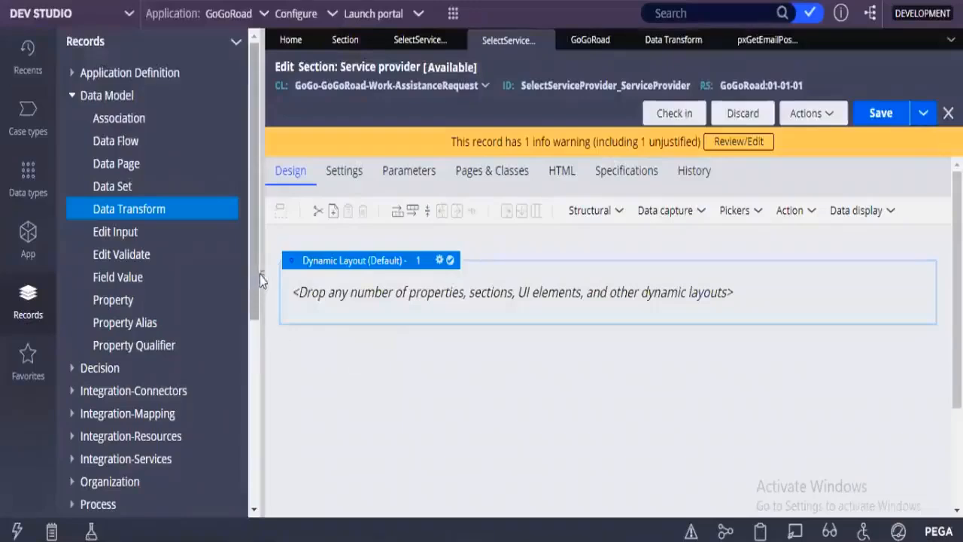
{"action": "left_click_drag", "start_coordinate": [261, 273], "coordinate": [185, 276]}
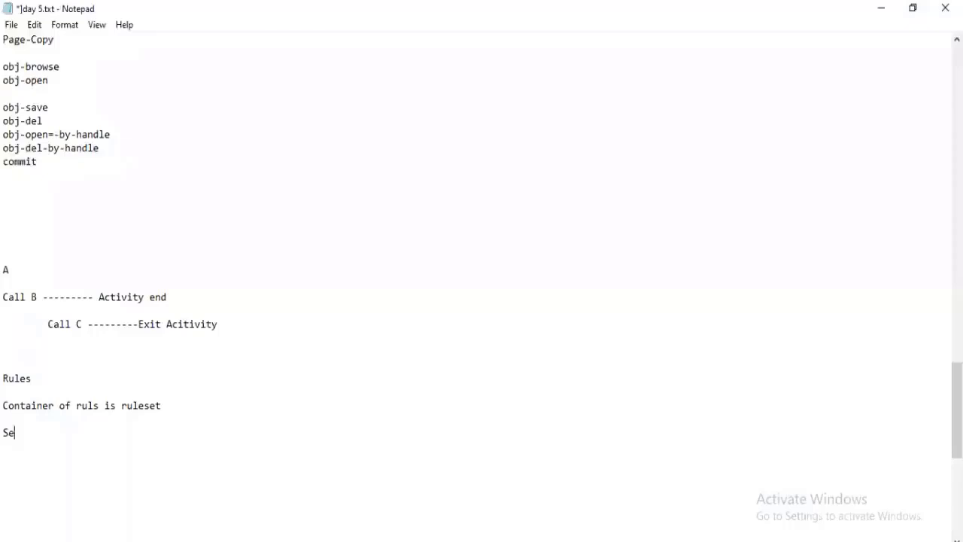
Step: Complete the Notepad note line as "Section ----------------- layouts" and return to Dev Studio
{"action": "type", "text": "ction ----------------- ;ayouts"}
{"action": "key", "text": "Left"}
{"action": "key", "text": "Left"}
{"action": "key", "text": "Left"}
{"action": "key", "text": "Left"}
{"action": "key", "text": "Left"}
{"action": "key", "text": "Left"}
{"action": "key", "text": "BackSpace"}
{"action": "type", "text": "l"}
{"action": "key", "text": "alt+Tab"}
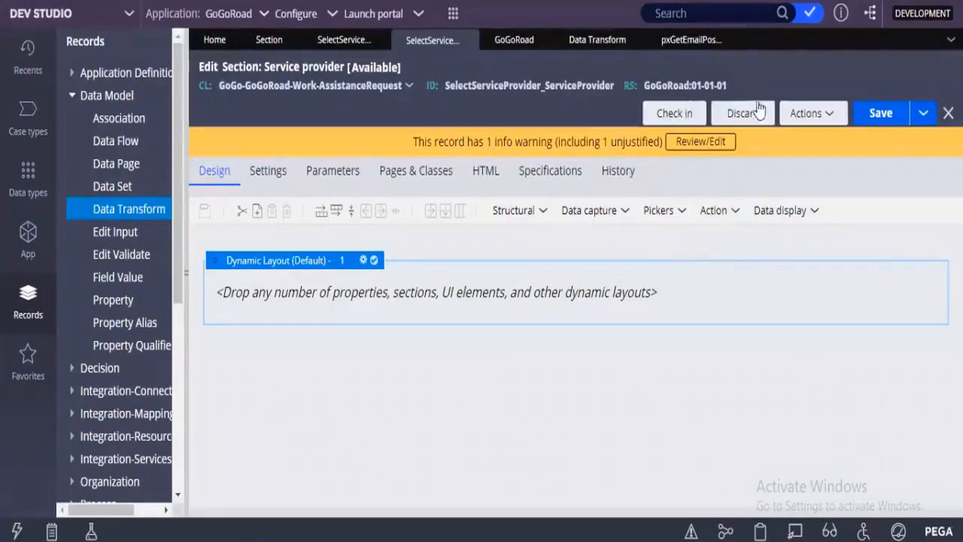
Step: Add a Button control to the empty dynamic layout of the Service provider section
{"action": "left_click", "coordinate": [799, 122]}
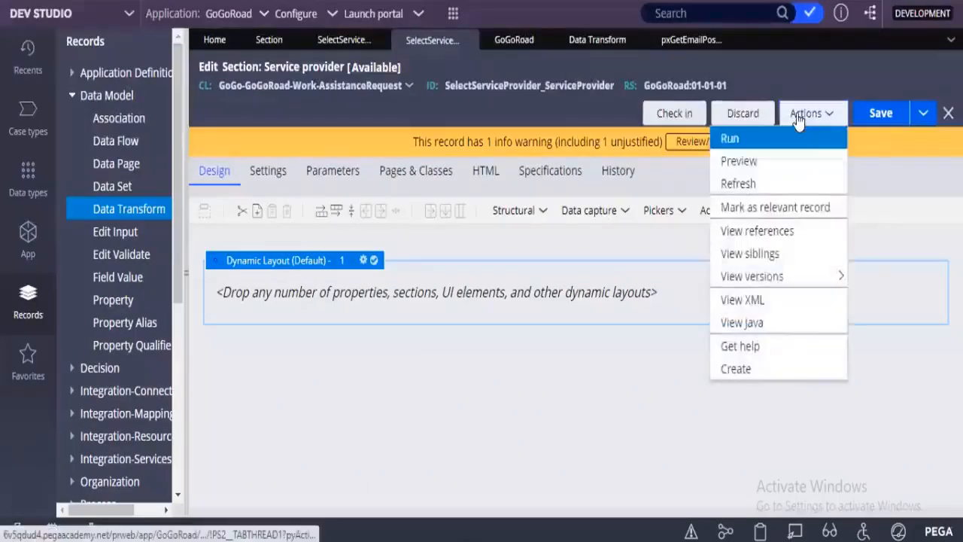
{"action": "left_click", "coordinate": [798, 76]}
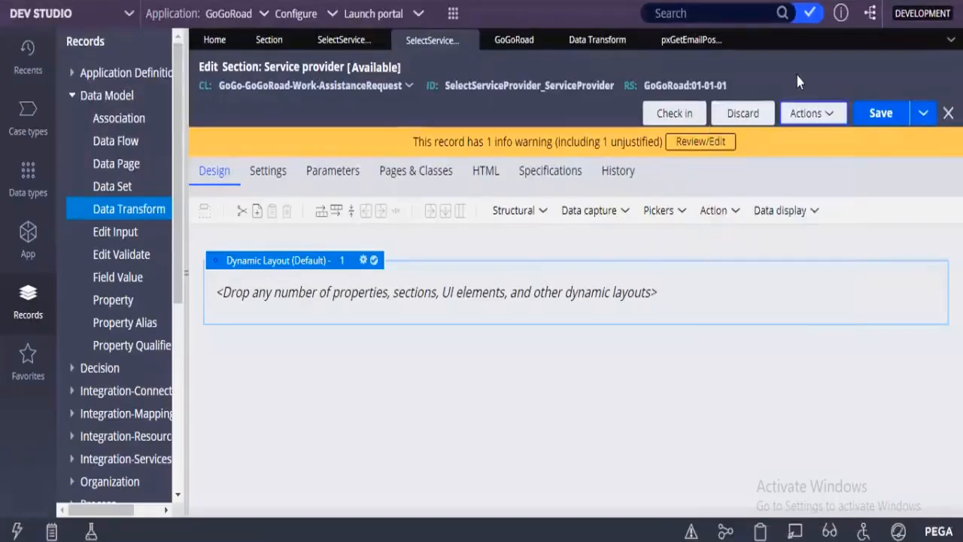
{"action": "left_click", "coordinate": [709, 215]}
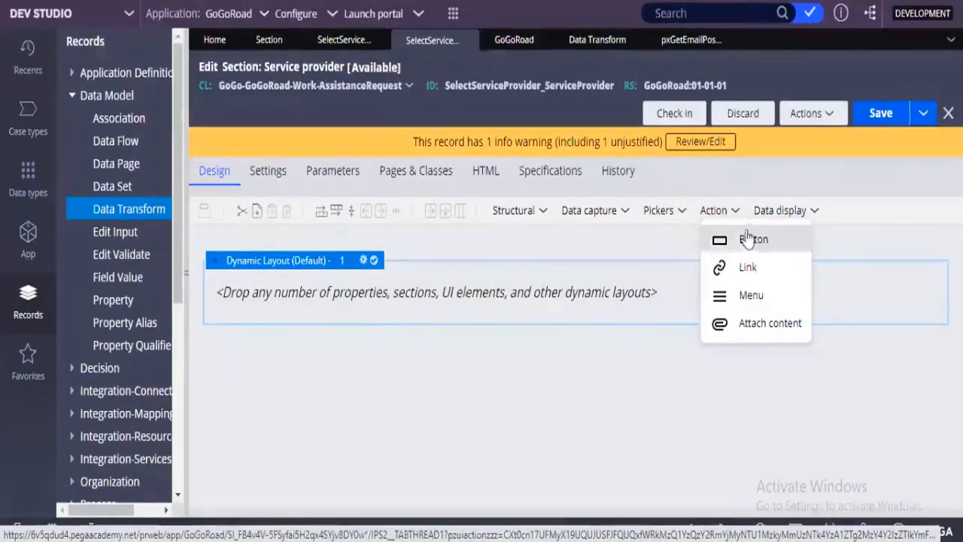
{"action": "left_click_drag", "start_coordinate": [749, 240], "coordinate": [417, 300]}
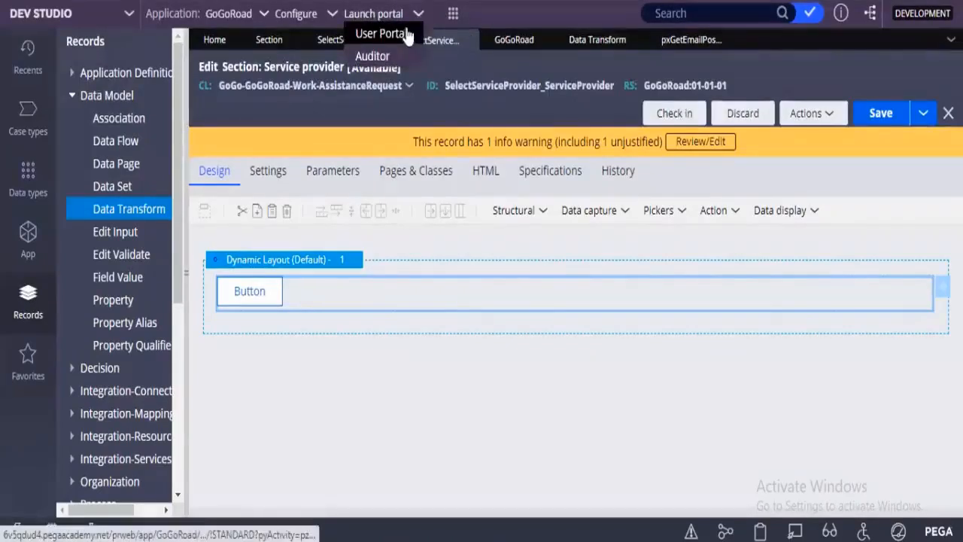
Step: Launch the User Portal and create a new Assistance Request case
{"action": "left_click", "coordinate": [407, 34]}
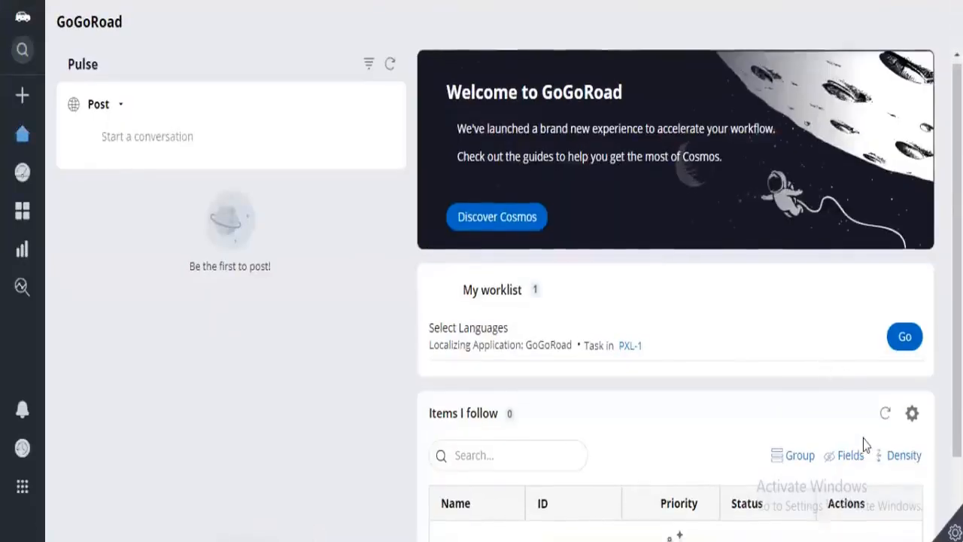
{"action": "scroll", "coordinate": [865, 444], "scroll_direction": "down", "scroll_amount": 2}
{"action": "scroll", "coordinate": [865, 445], "scroll_direction": "up", "scroll_amount": 2}
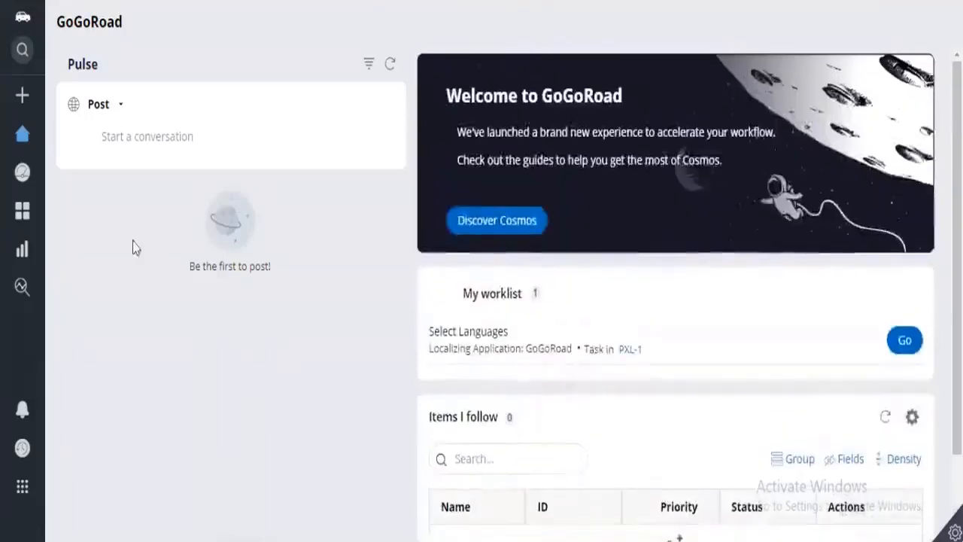
{"action": "left_click", "coordinate": [20, 99]}
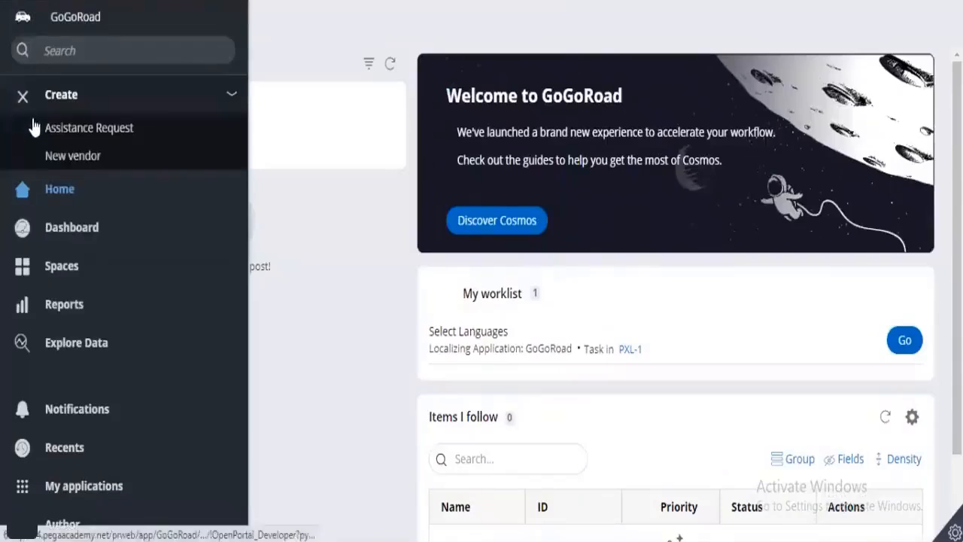
{"action": "left_click", "coordinate": [47, 133]}
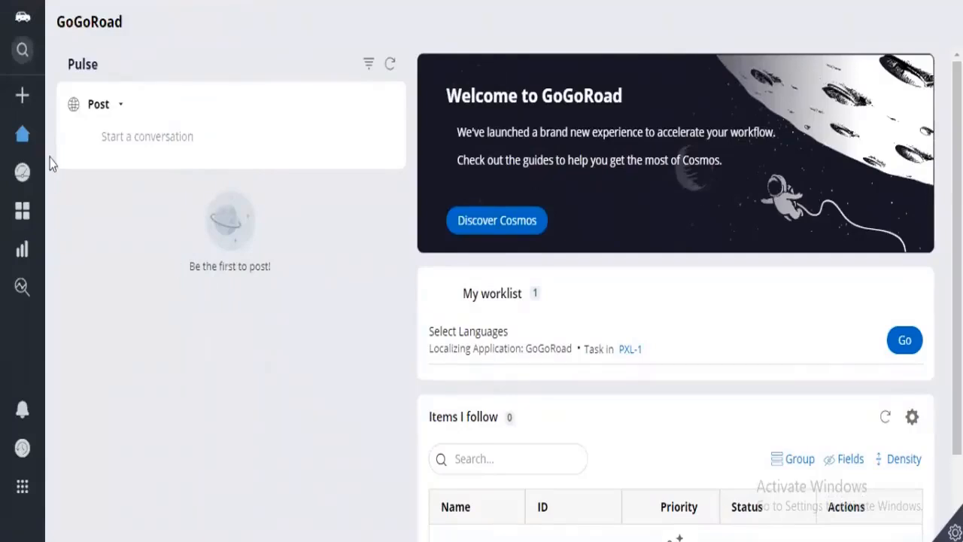
{"action": "left_click", "coordinate": [18, 98]}
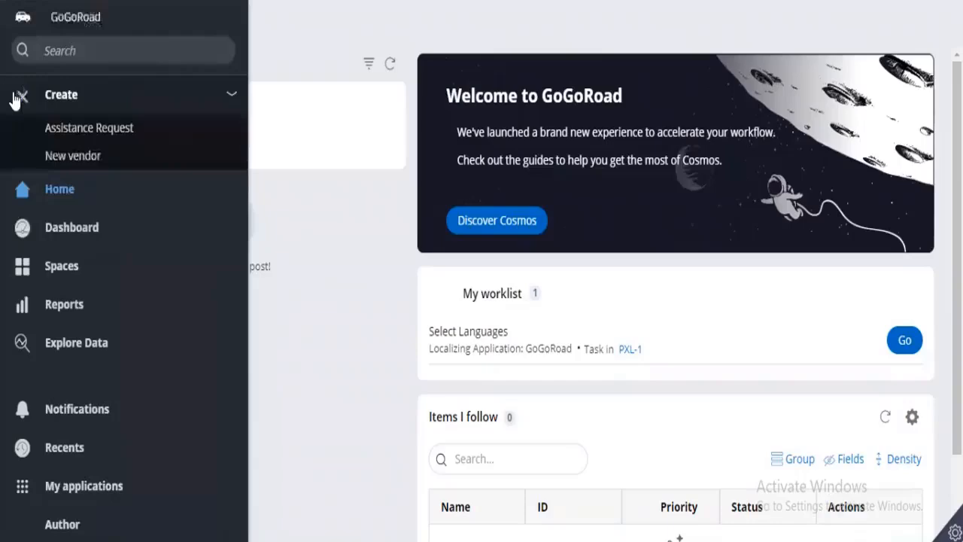
{"action": "left_click", "coordinate": [54, 132]}
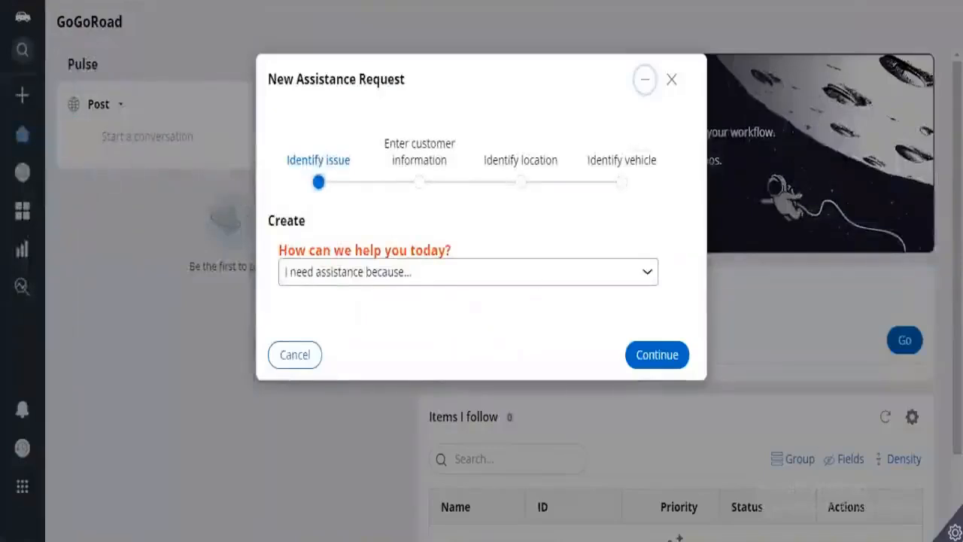
Step: Inspect the "How can we help you today?" dropdown with Live UI and convert its pyEnterCaseDetails section to the full section editor
{"action": "mouse_move", "coordinate": [900, 533]}
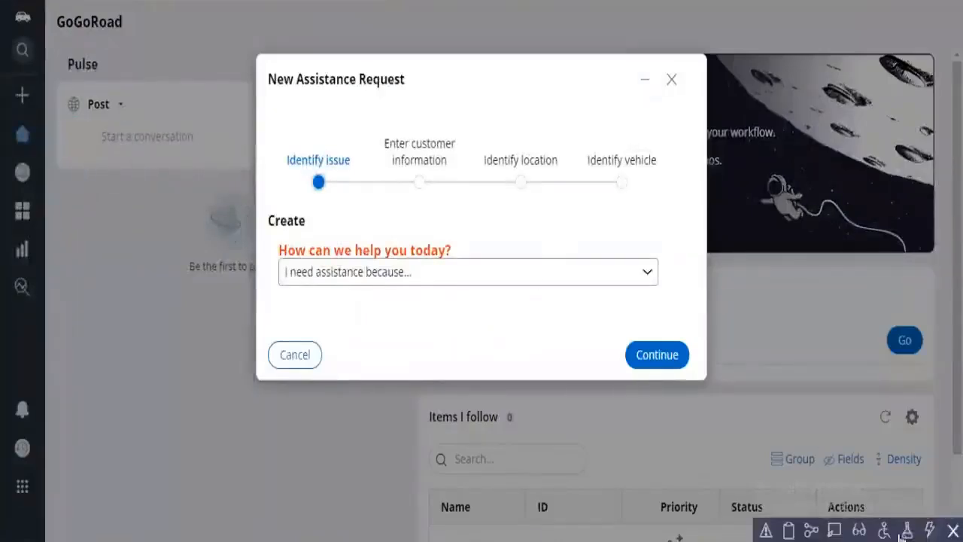
{"action": "left_click", "coordinate": [834, 530]}
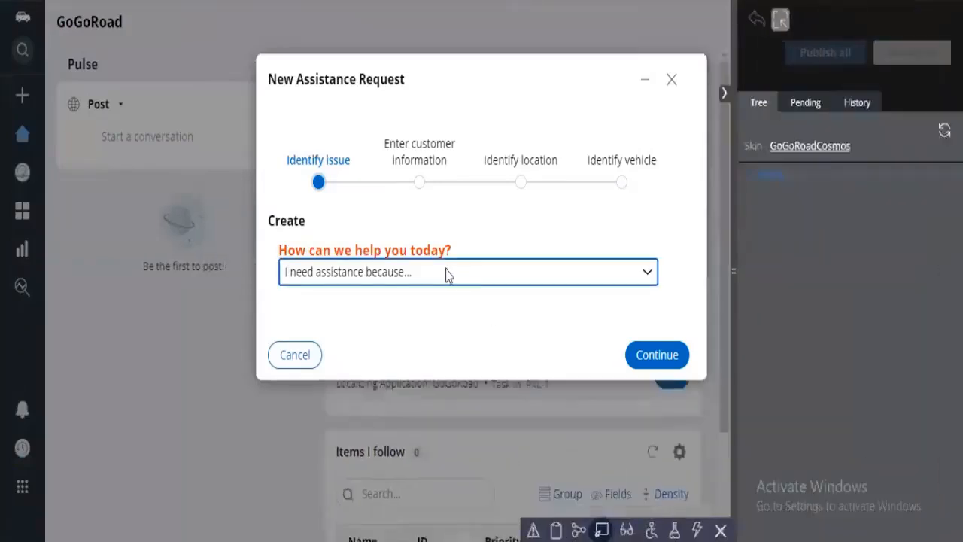
{"action": "left_click", "coordinate": [448, 274]}
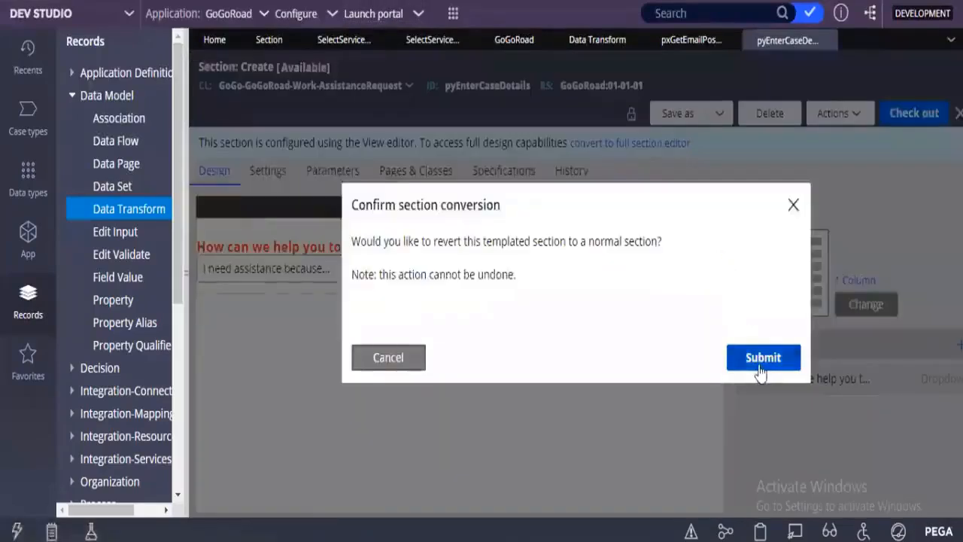
{"action": "left_click", "coordinate": [757, 372]}
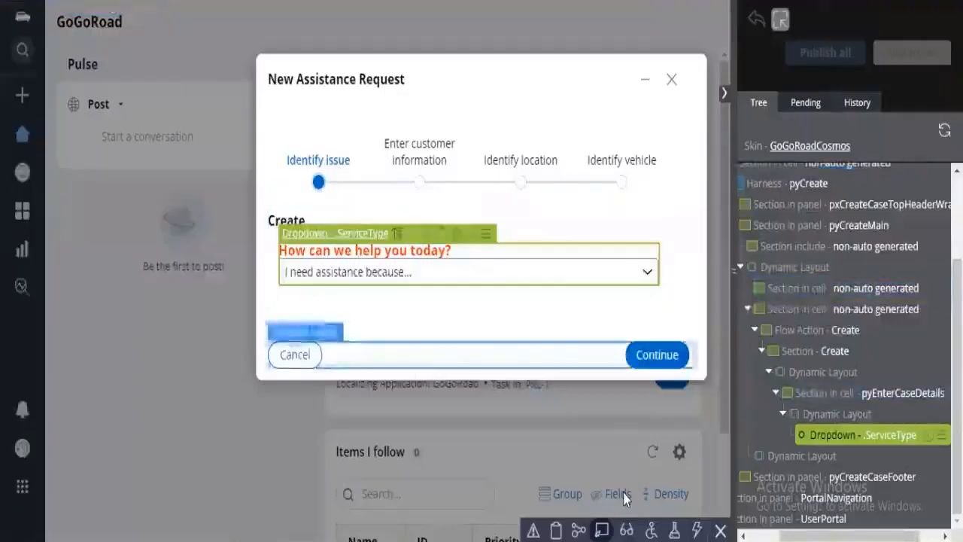
Step: Switch to the Notepad notes and find the debugging tools line, highlighting the Live UI entry
{"action": "left_click", "coordinate": [813, 521]}
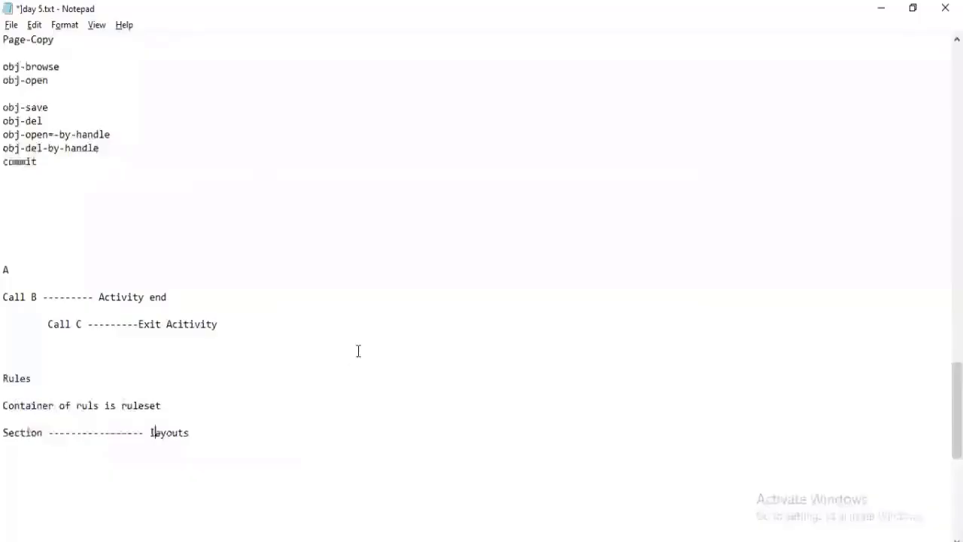
{"action": "scroll", "coordinate": [357, 350], "scroll_direction": "up", "scroll_amount": 5}
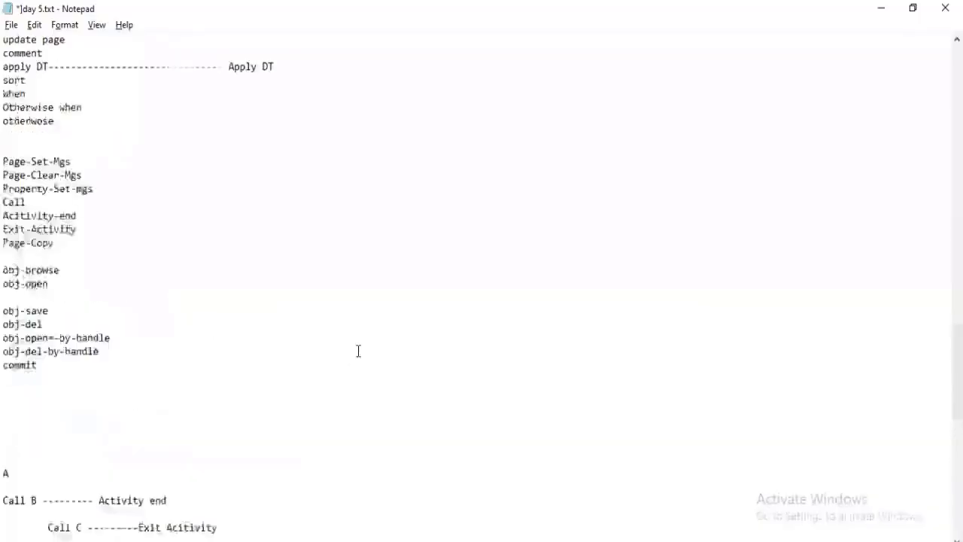
{"action": "scroll", "coordinate": [357, 350], "scroll_direction": "up", "scroll_amount": 10}
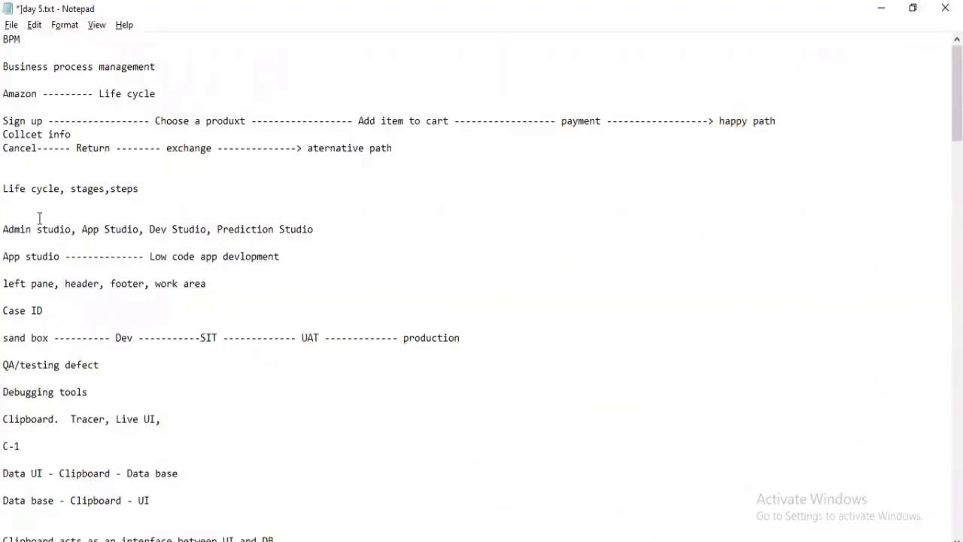
{"action": "scroll", "coordinate": [92, 325], "scroll_direction": "down", "scroll_amount": 2}
{"action": "left_click_drag", "start_coordinate": [159, 339], "coordinate": [6, 333]}
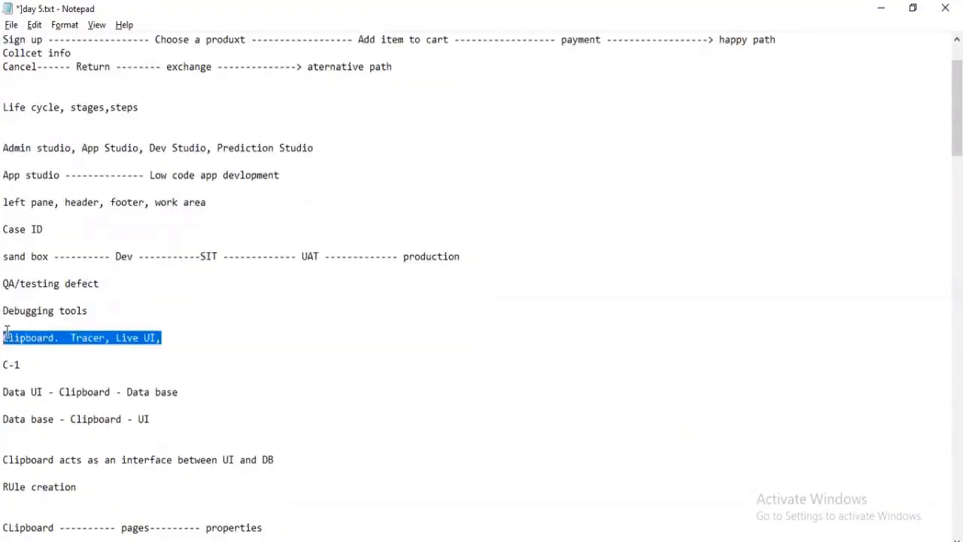
{"action": "left_click_drag", "start_coordinate": [116, 337], "coordinate": [154, 338]}
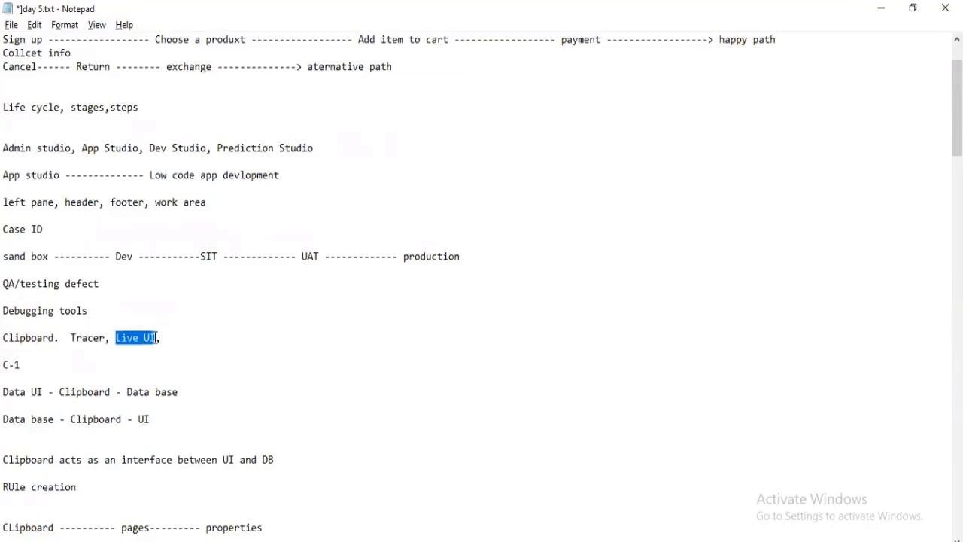
Step: Return to the User Portal and inspect the new request's "How can we help you today?" dropdown with Live UI
{"action": "left_click", "coordinate": [882, 7]}
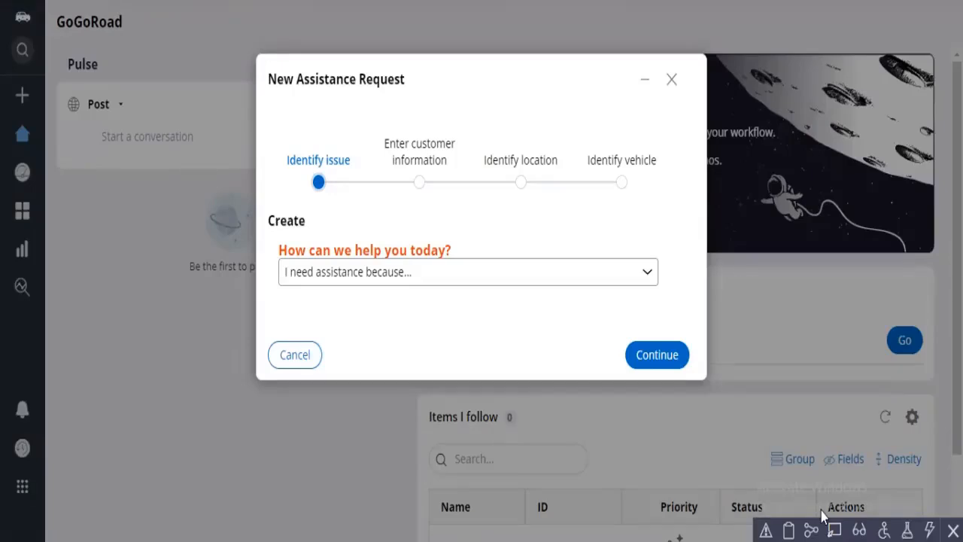
{"action": "left_click", "coordinate": [833, 529]}
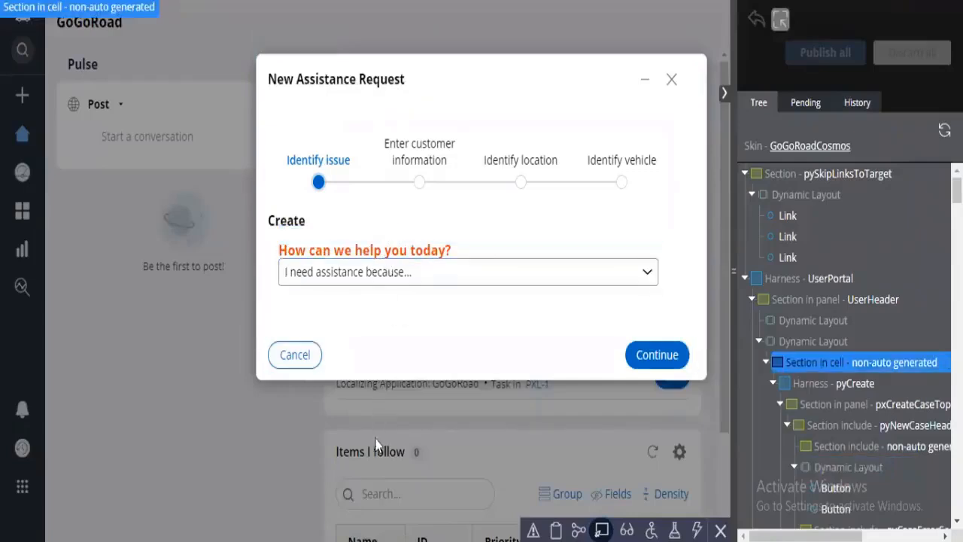
{"action": "left_click", "coordinate": [404, 288]}
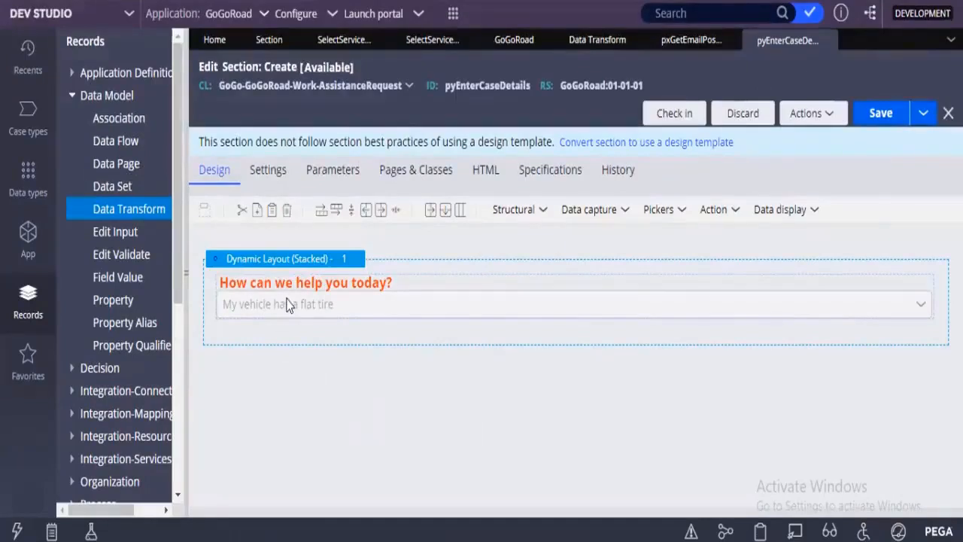
Step: Add a Button control below the "How can we help you today?" dropdown in the pyEnterCaseDetails section and save the section
{"action": "left_click", "coordinate": [328, 304]}
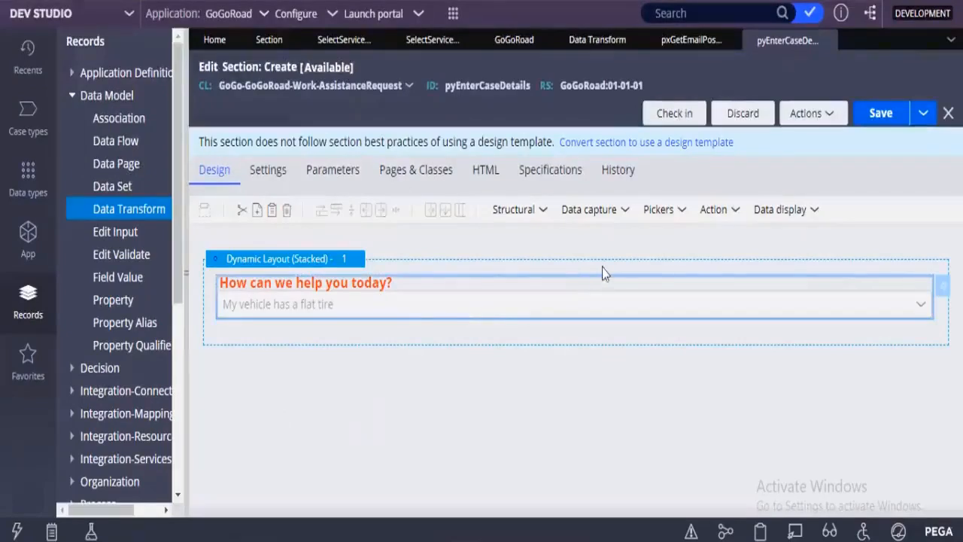
{"action": "left_click", "coordinate": [727, 224]}
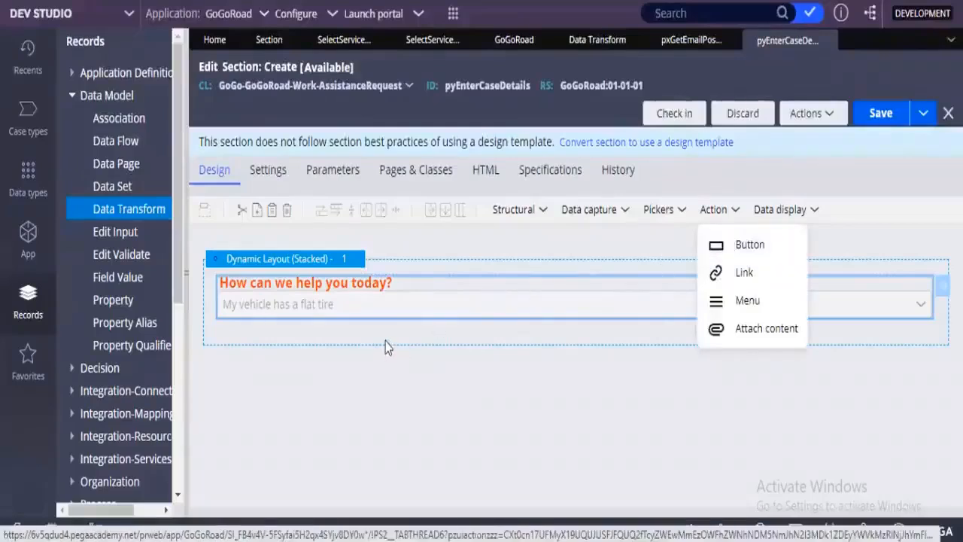
{"action": "left_click_drag", "start_coordinate": [733, 242], "coordinate": [349, 340]}
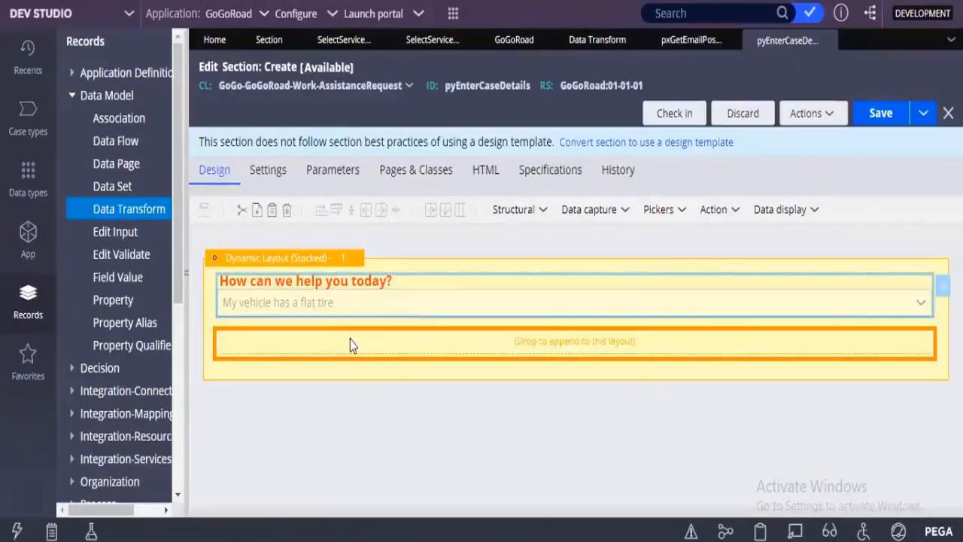
{"action": "left_click", "coordinate": [877, 113]}
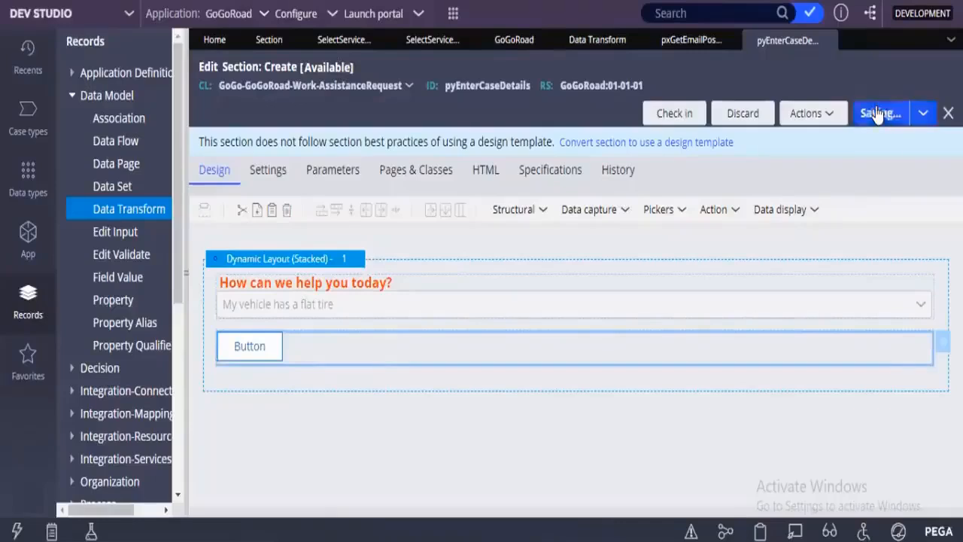